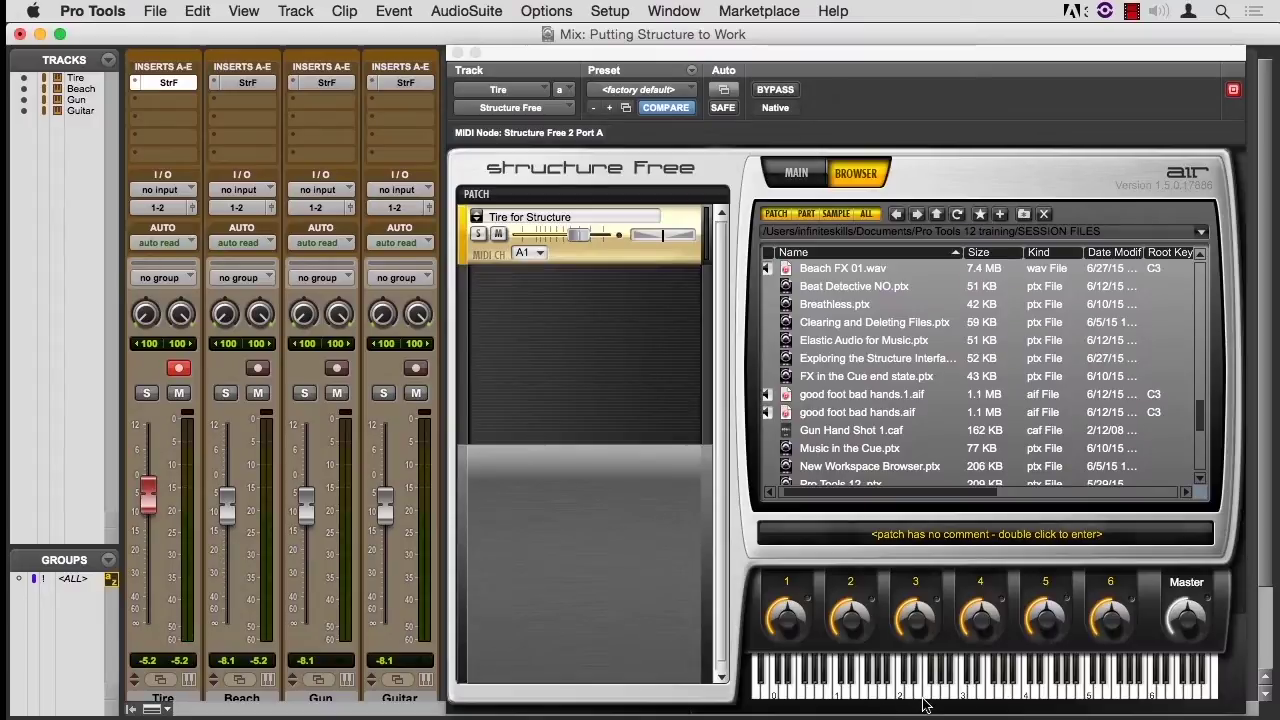
Step: Audition the Tire for Structure patch by playing a note on the plug-in keyboard
click(924, 705)
Step: Show the Tire patch's EDIT 1 transpose and pitch settings, auditioning it with notes
click(925, 703)
click(790, 173)
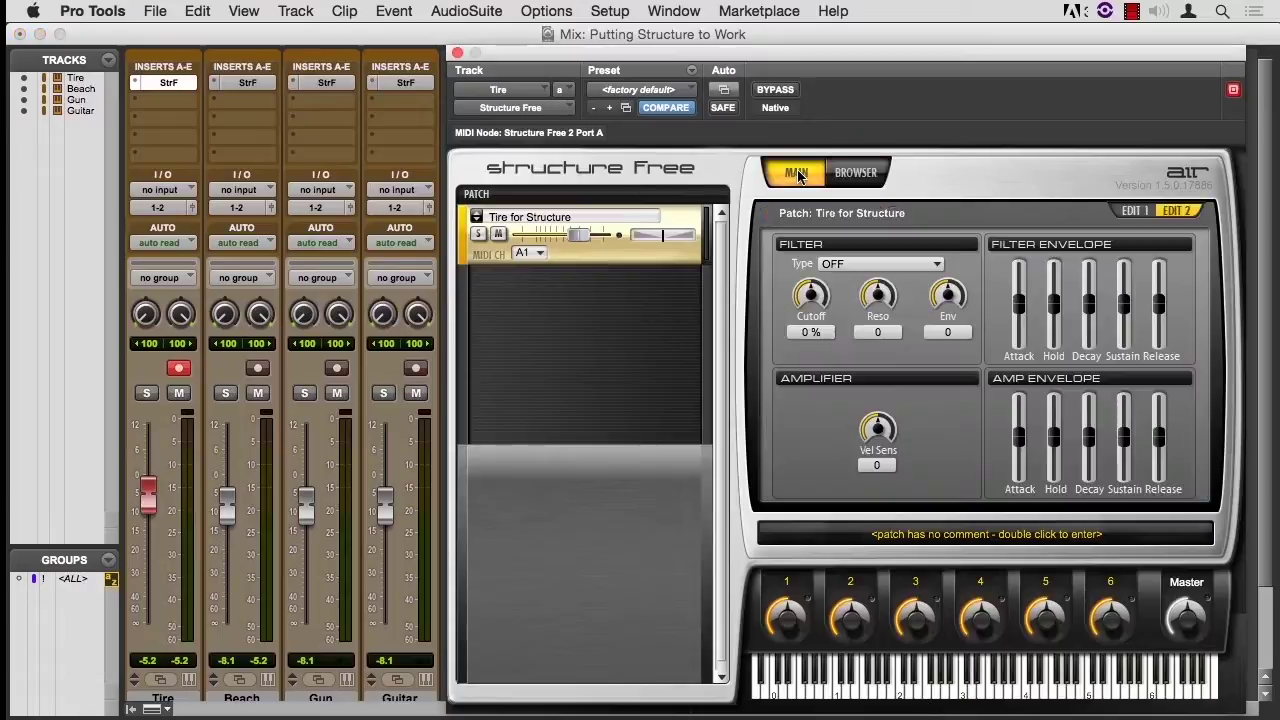
click(1133, 210)
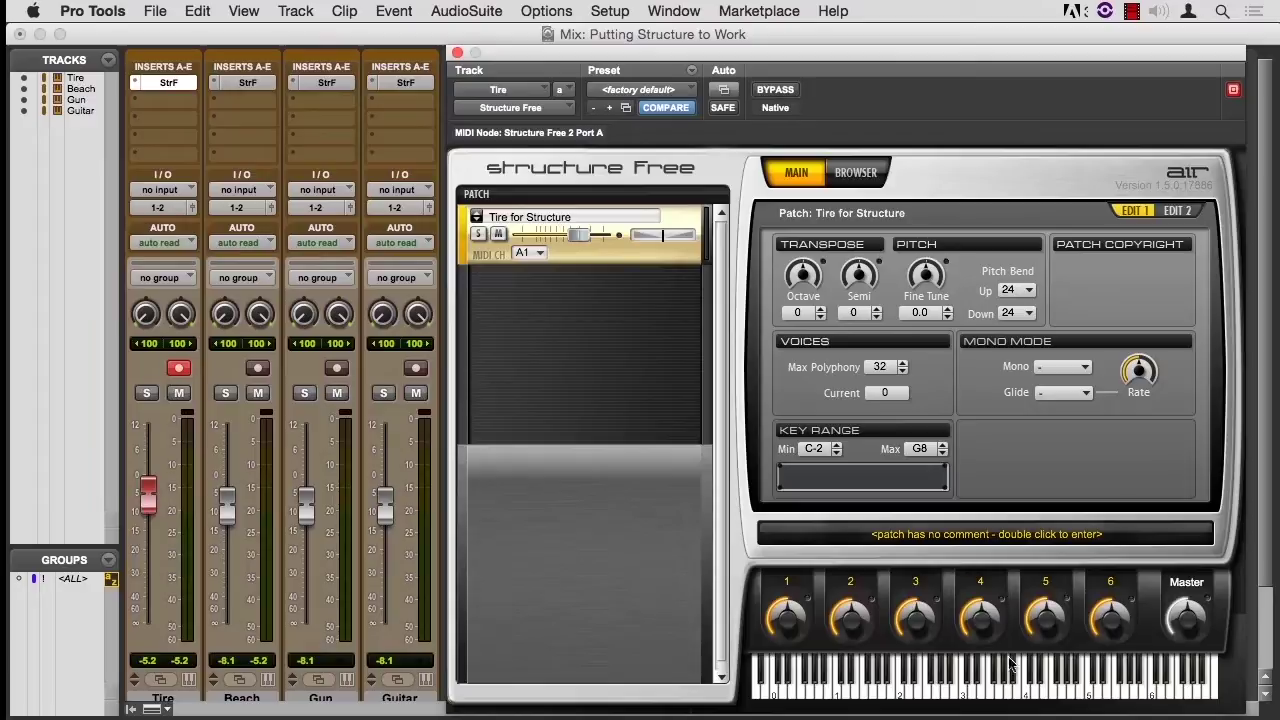
click(966, 697)
click(966, 697)
Step: Arm Beach, switch the plug-in to Beach, set its fader to 0.0 dB, and view Beach FX 01 settings
click(258, 368)
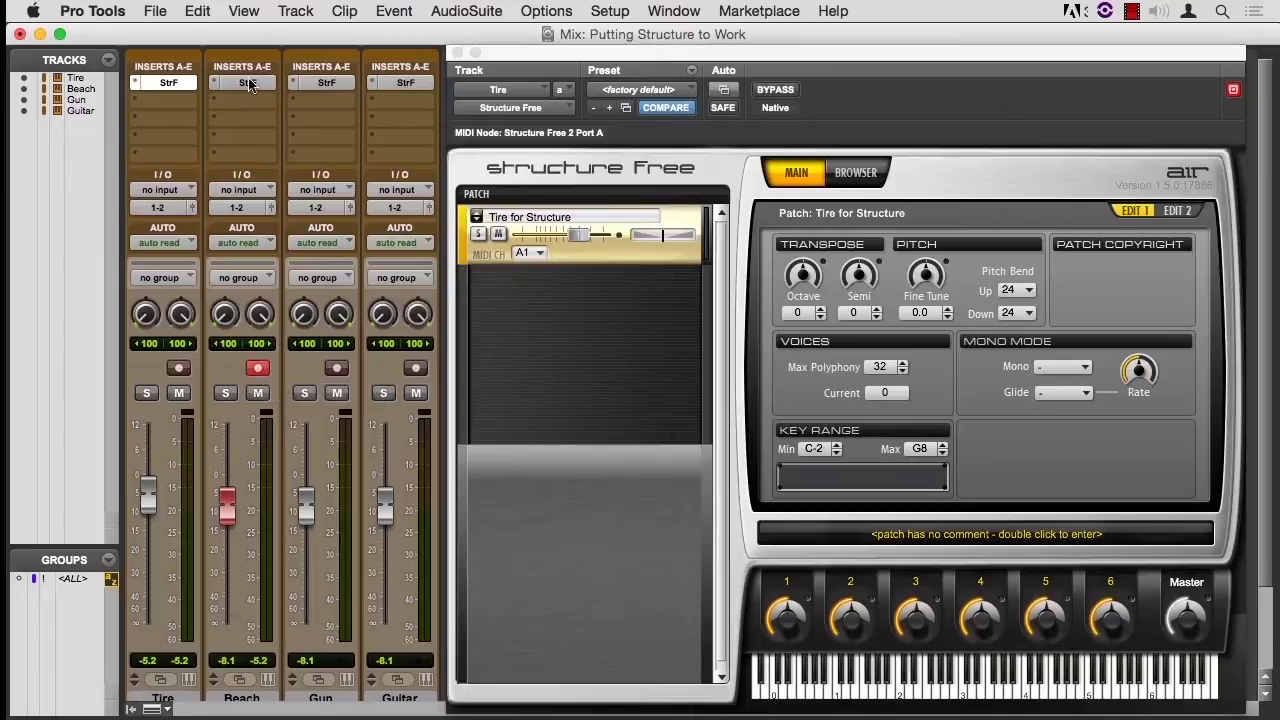
click(500, 89)
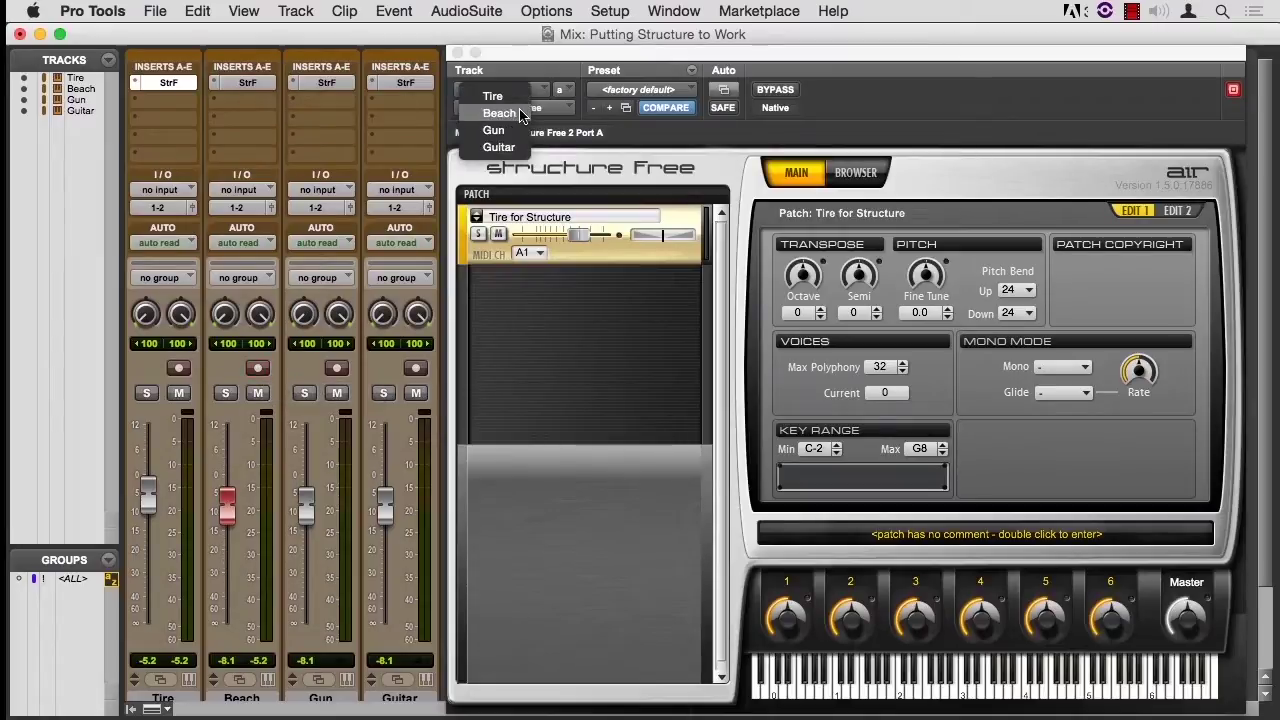
click(517, 112)
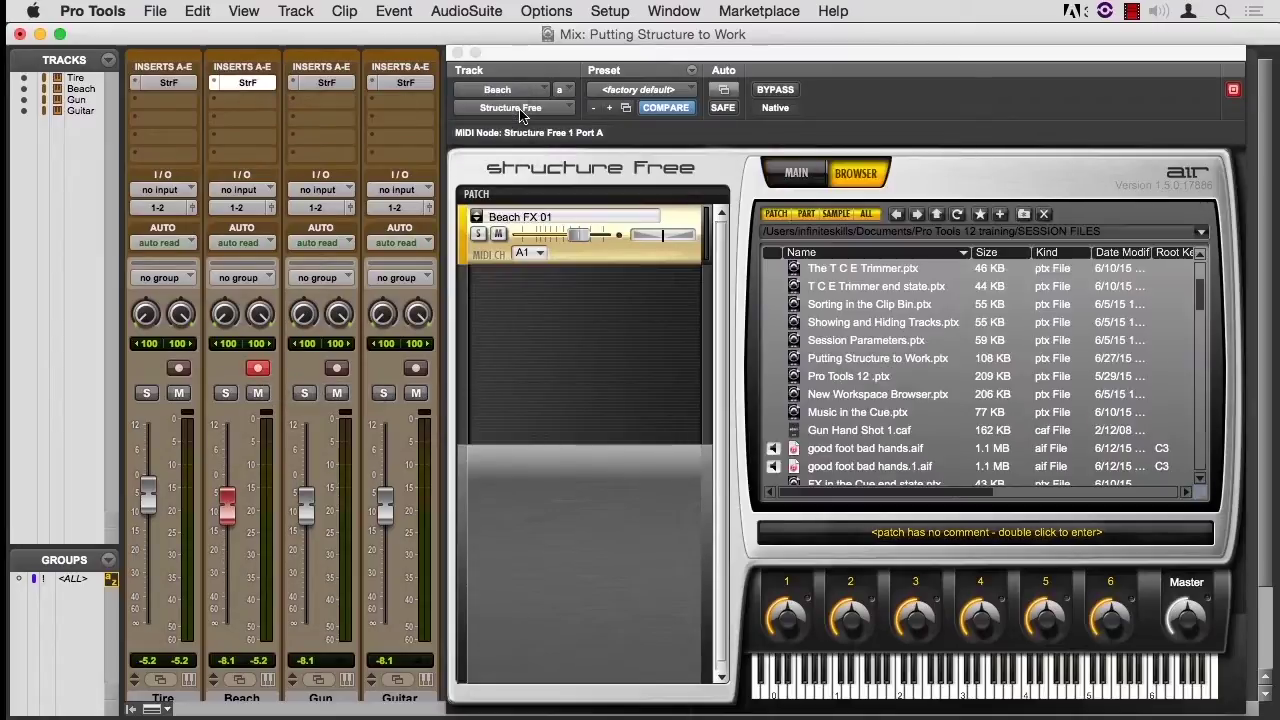
alt+click(228, 500)
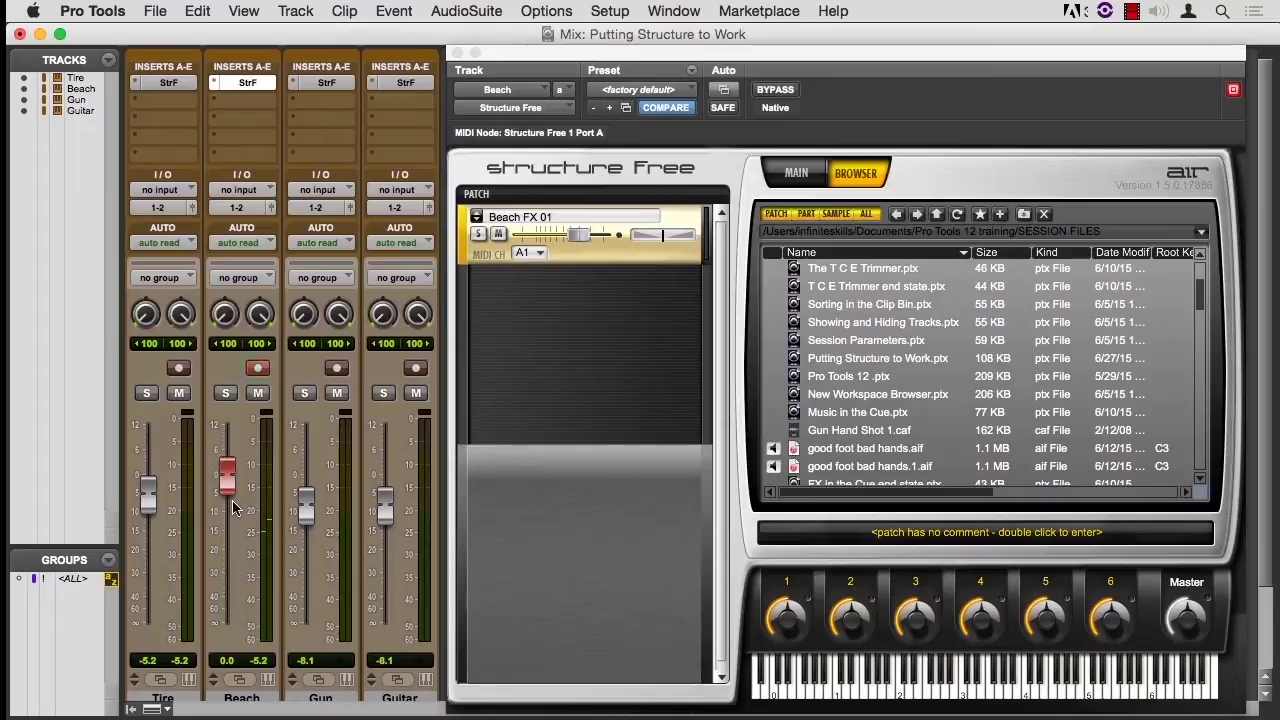
click(795, 176)
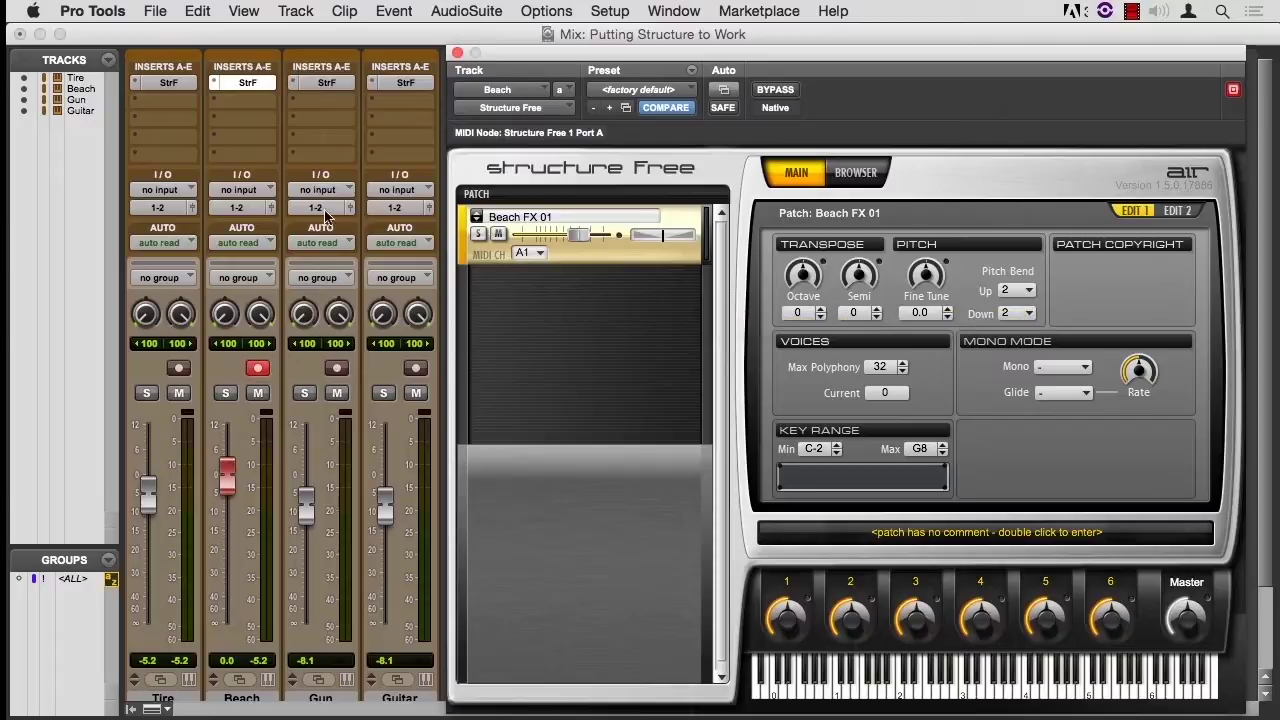
Step: Add an empty New Patch to the Gun track's Structure Free instance
click(323, 84)
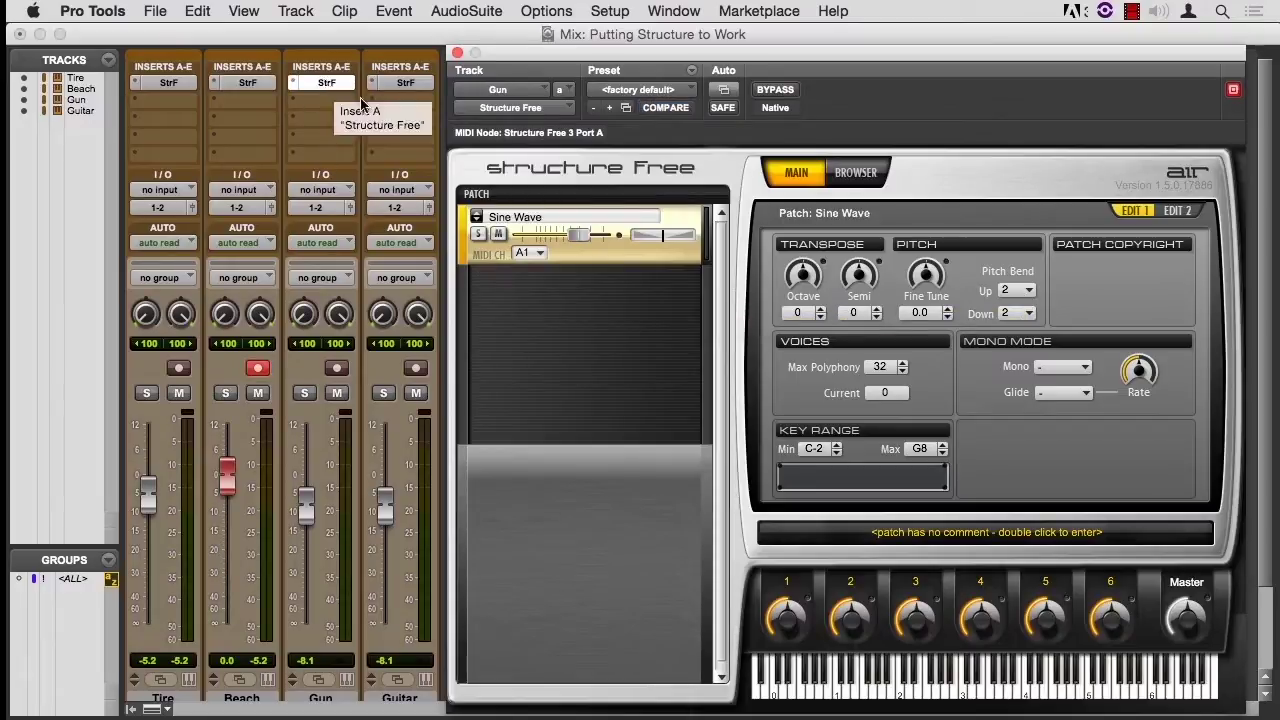
right_click(598, 312)
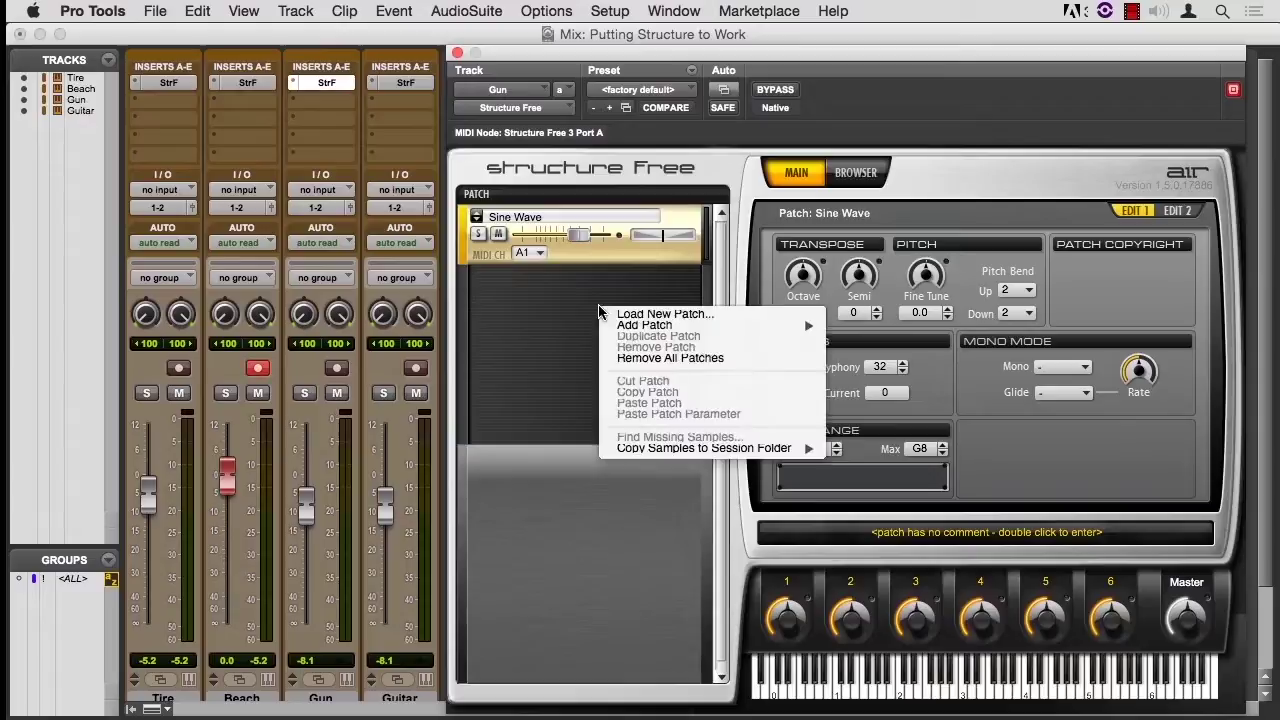
mouse_move(628, 326)
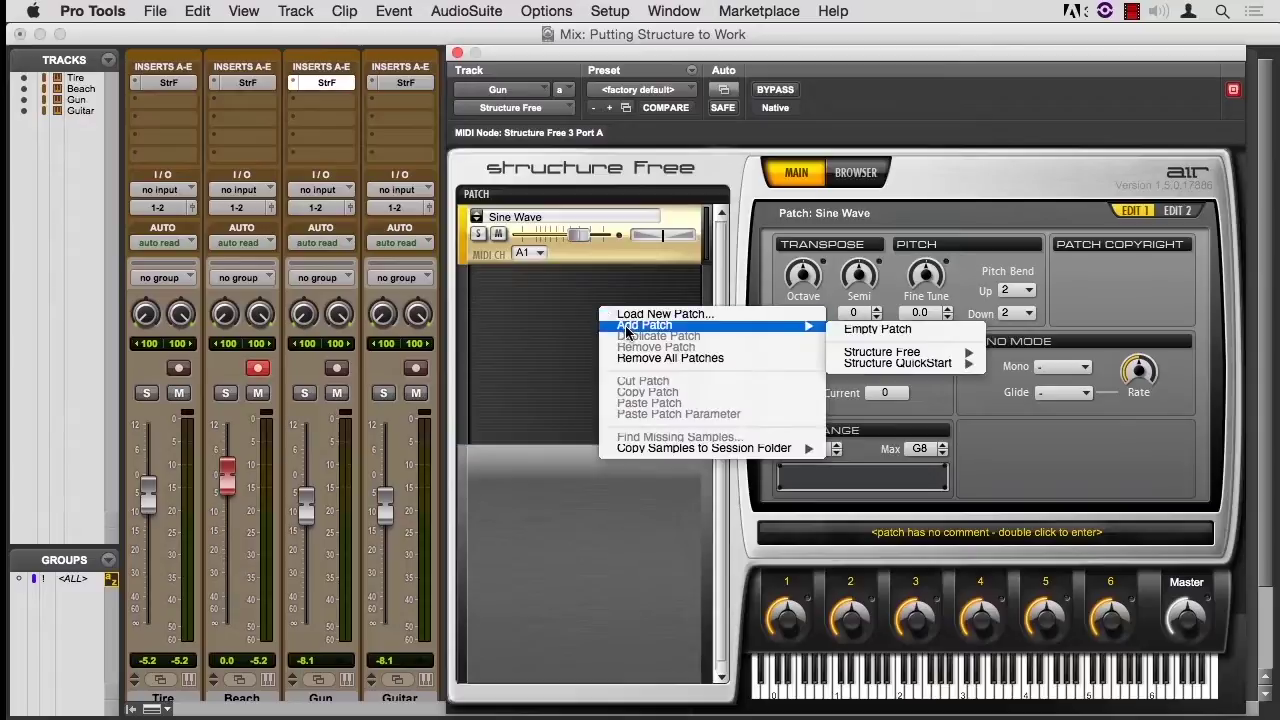
click(848, 330)
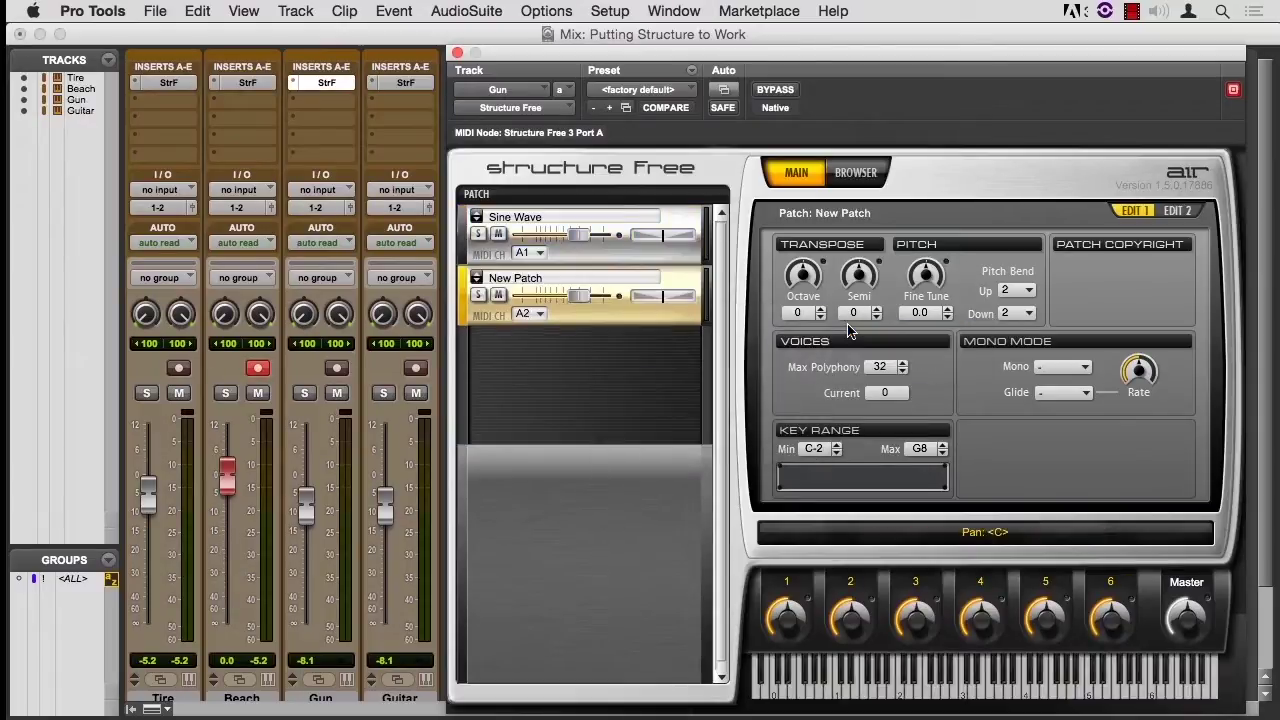
Step: Browse the session files and select Gun Hand Shot 1.caf
click(855, 174)
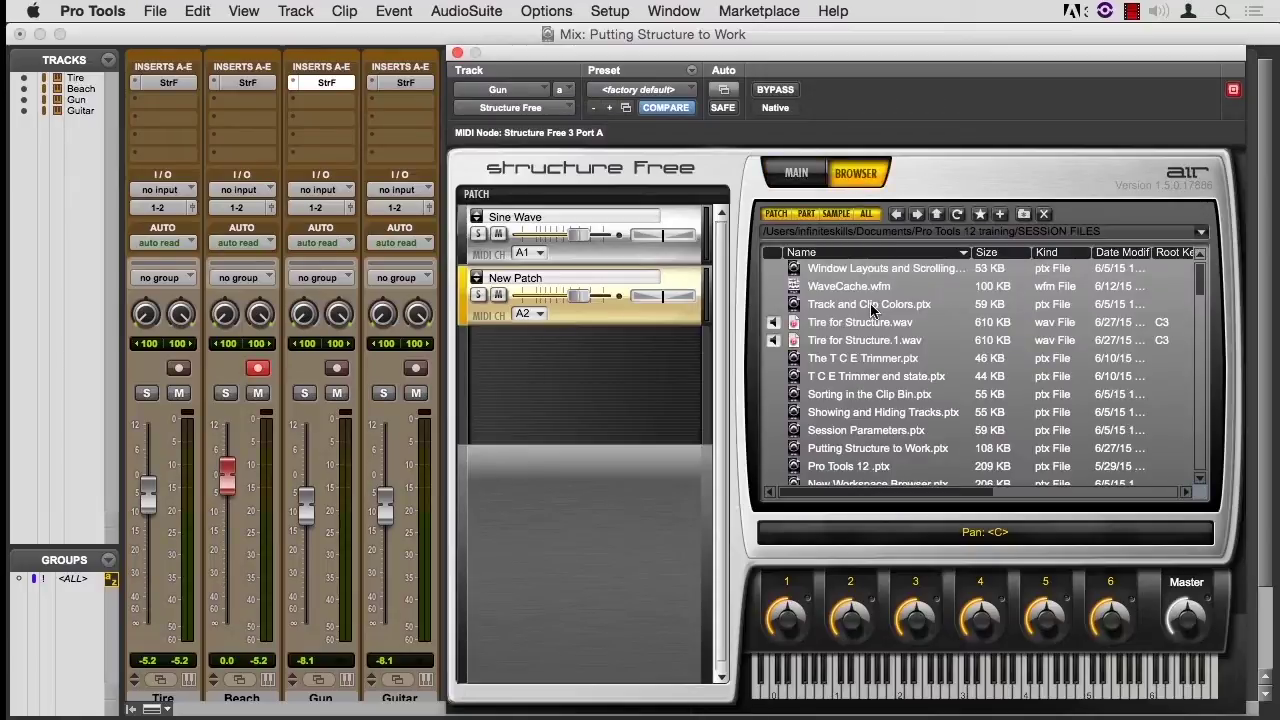
scroll(872, 310, down, 1)
scroll(870, 310, down, 3)
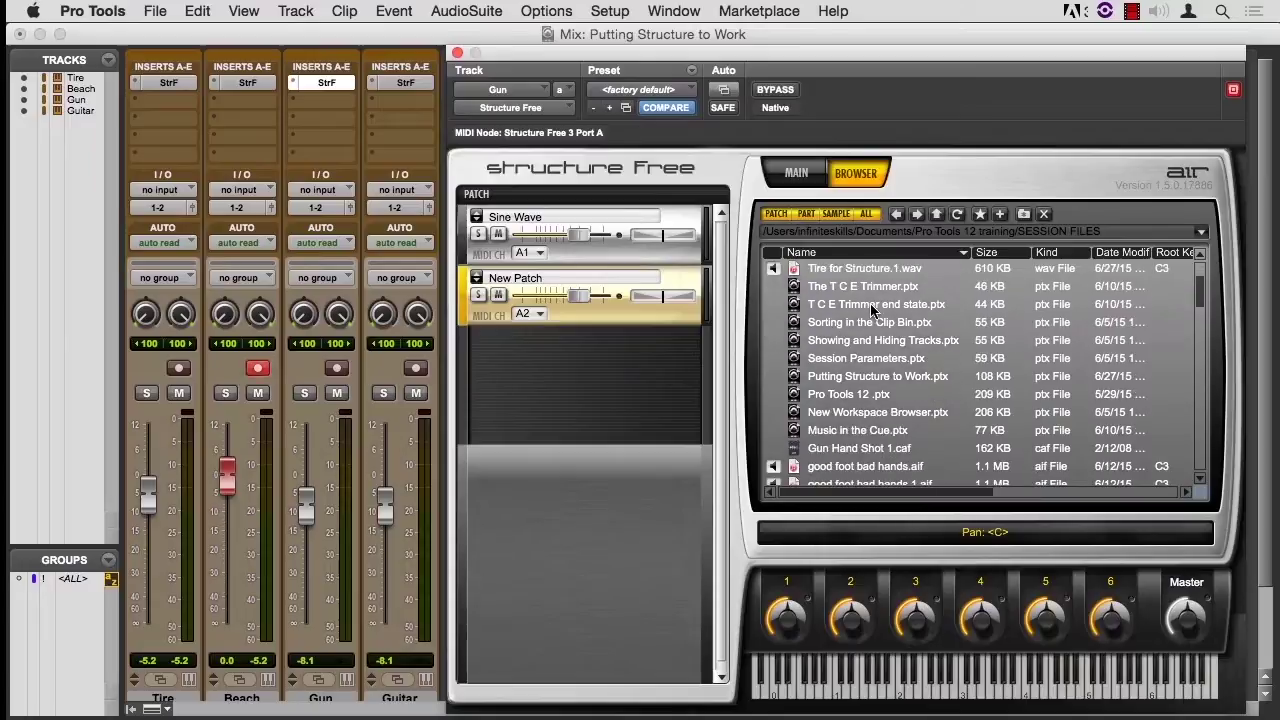
click(838, 449)
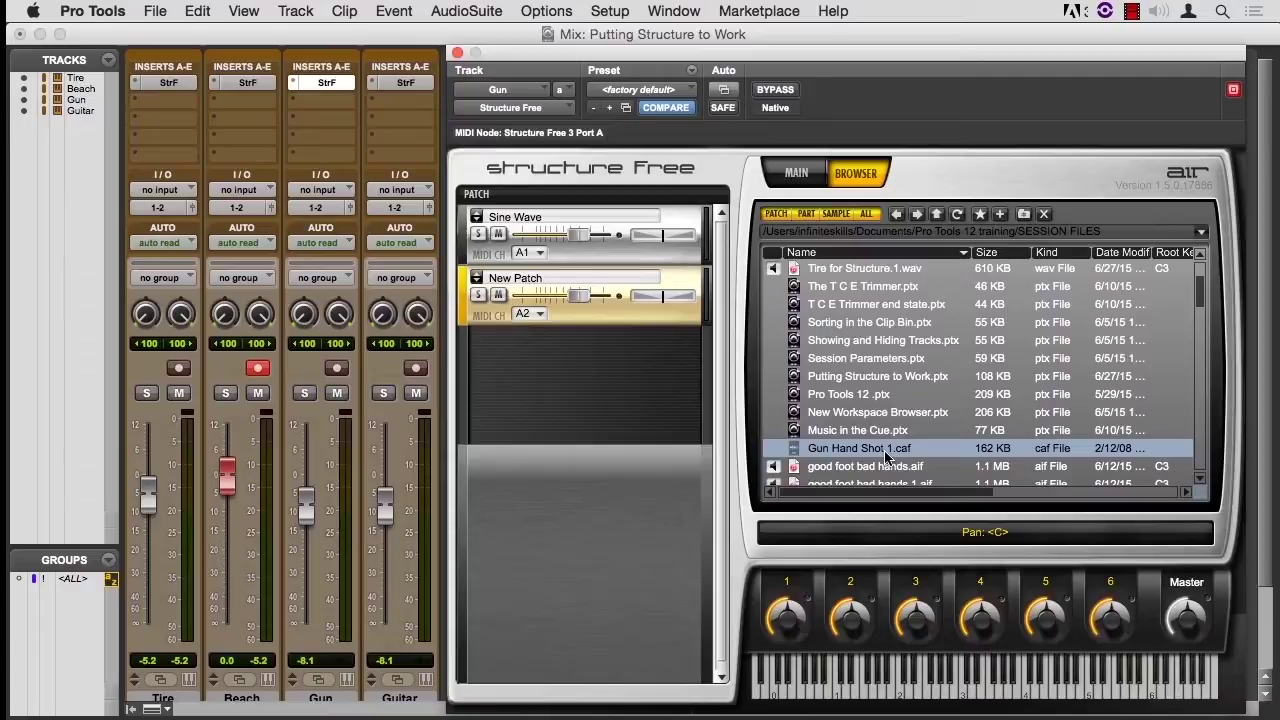
Step: Import Gun Hand Shot 1.caf into the session's Clips list and select the clip
key(super+equal)
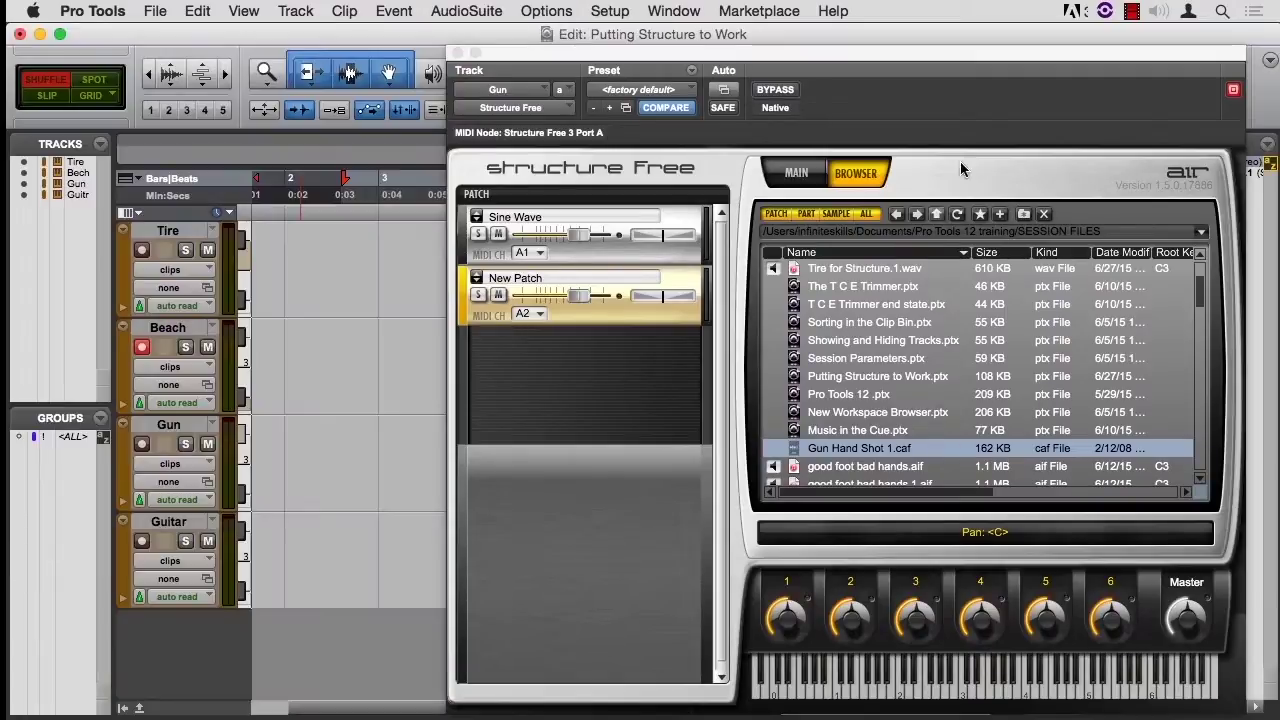
drag(975, 57, 873, 50)
drag(752, 440, 1190, 259)
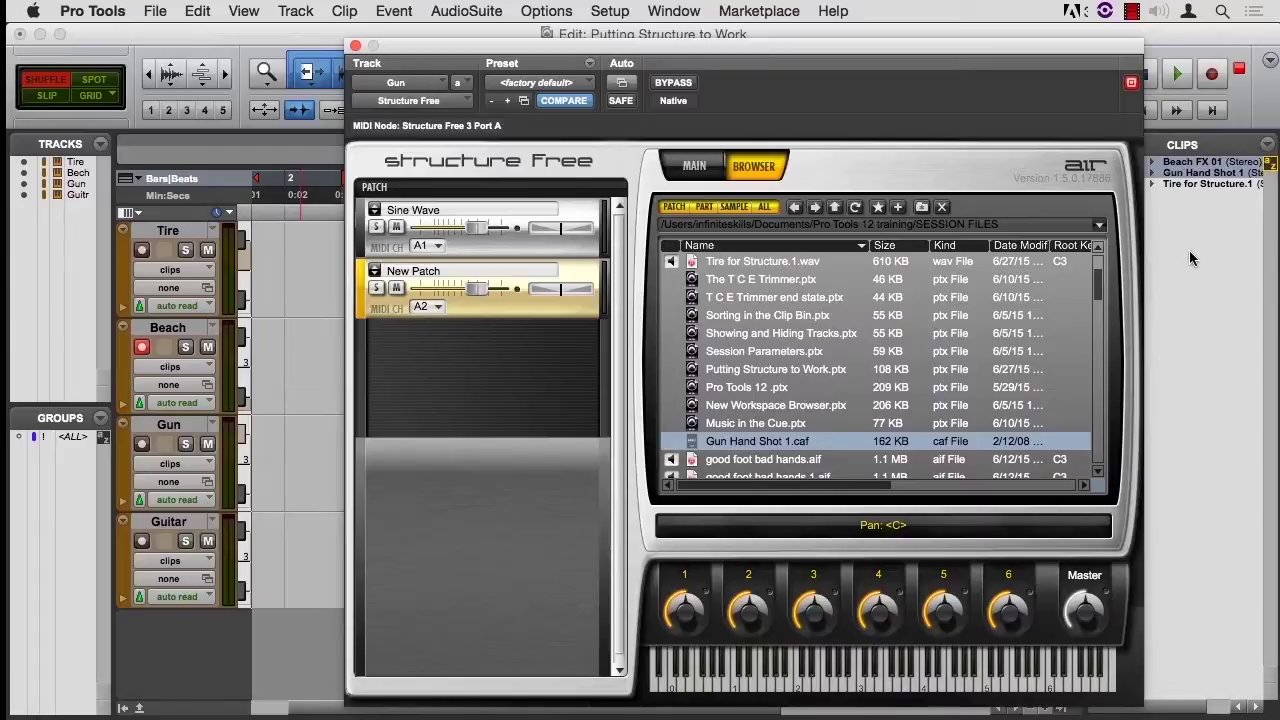
click(1214, 210)
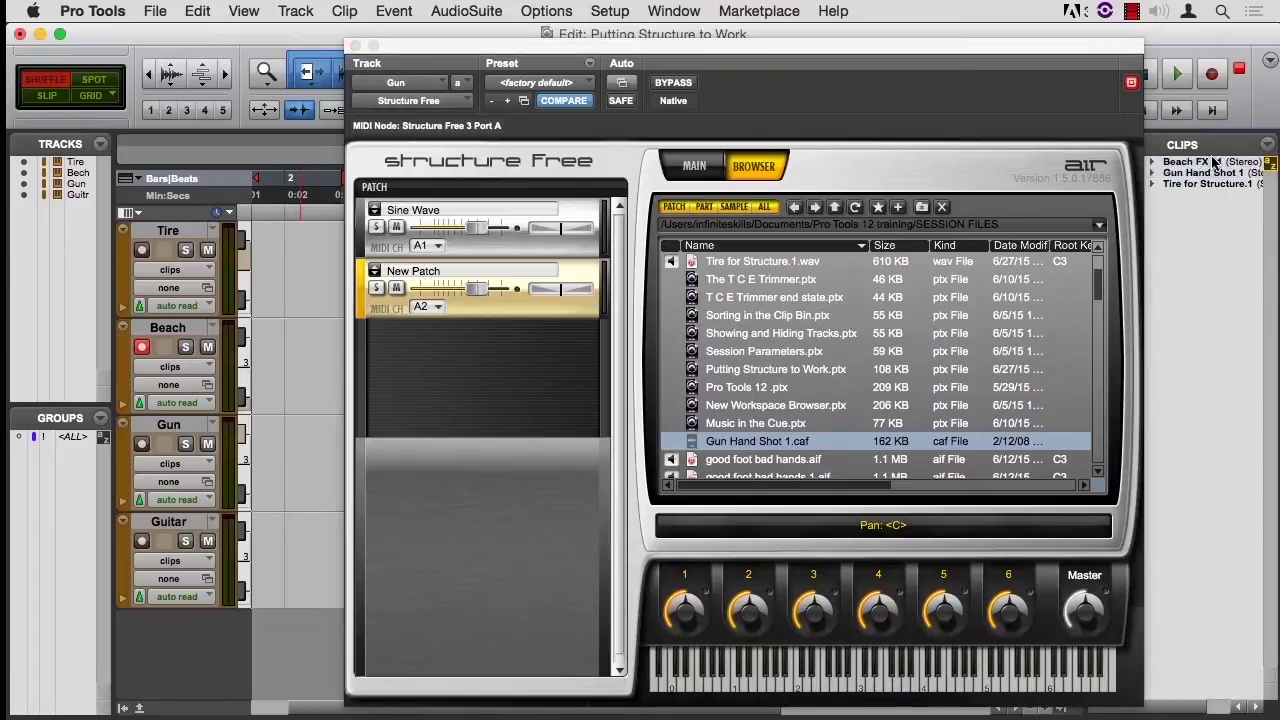
click(1215, 173)
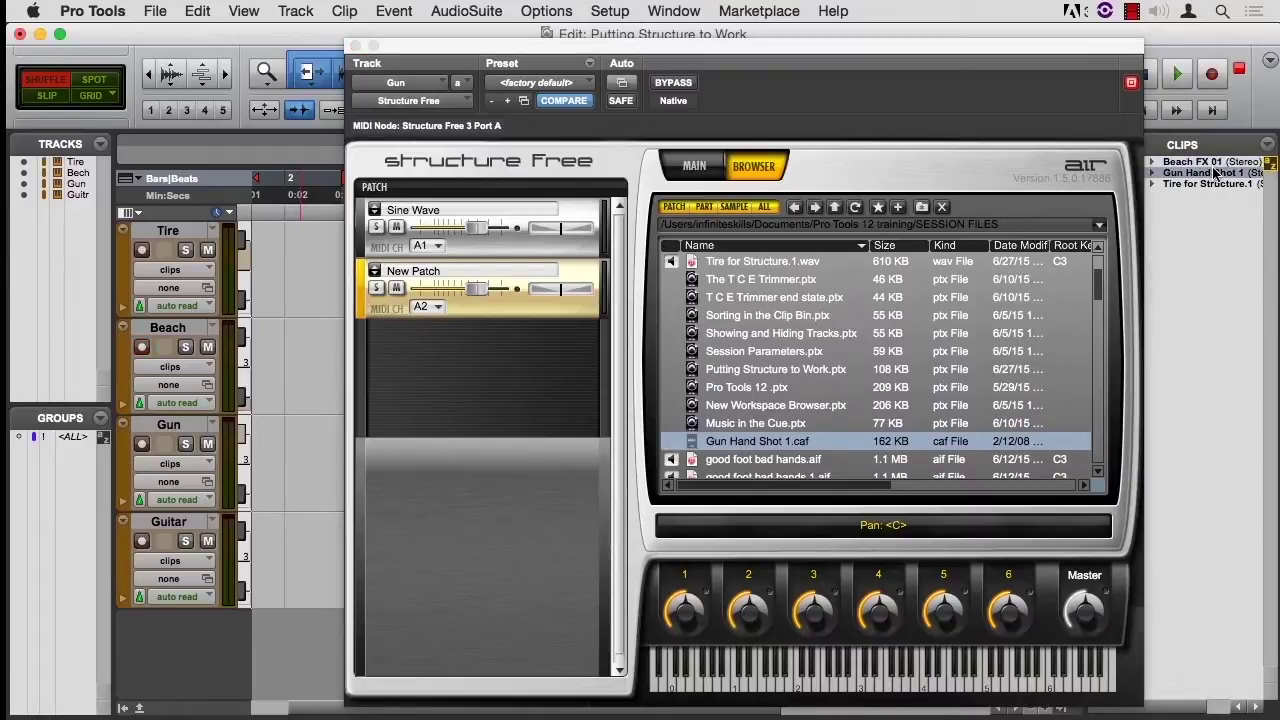
Step: Export the Gun Hand Shot 1 clip as a 16-bit, 48 kHz WAV, then show the Mix window
click(1267, 144)
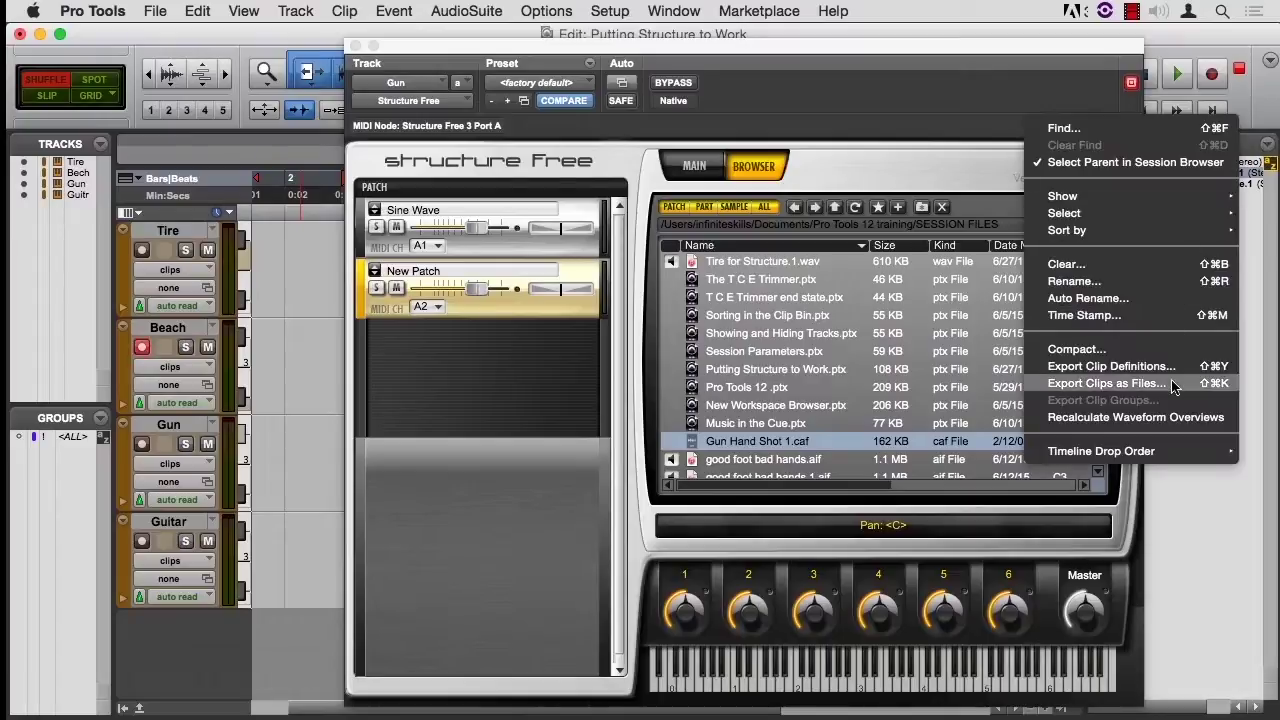
click(1110, 383)
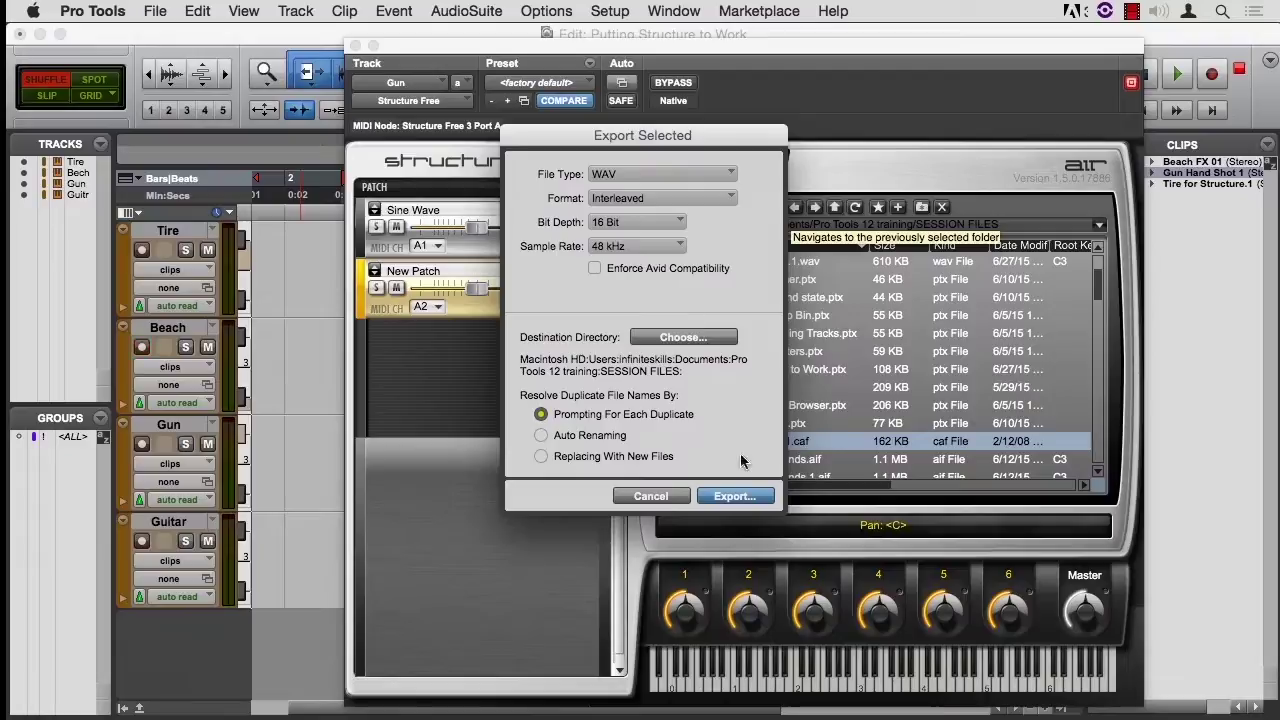
click(733, 497)
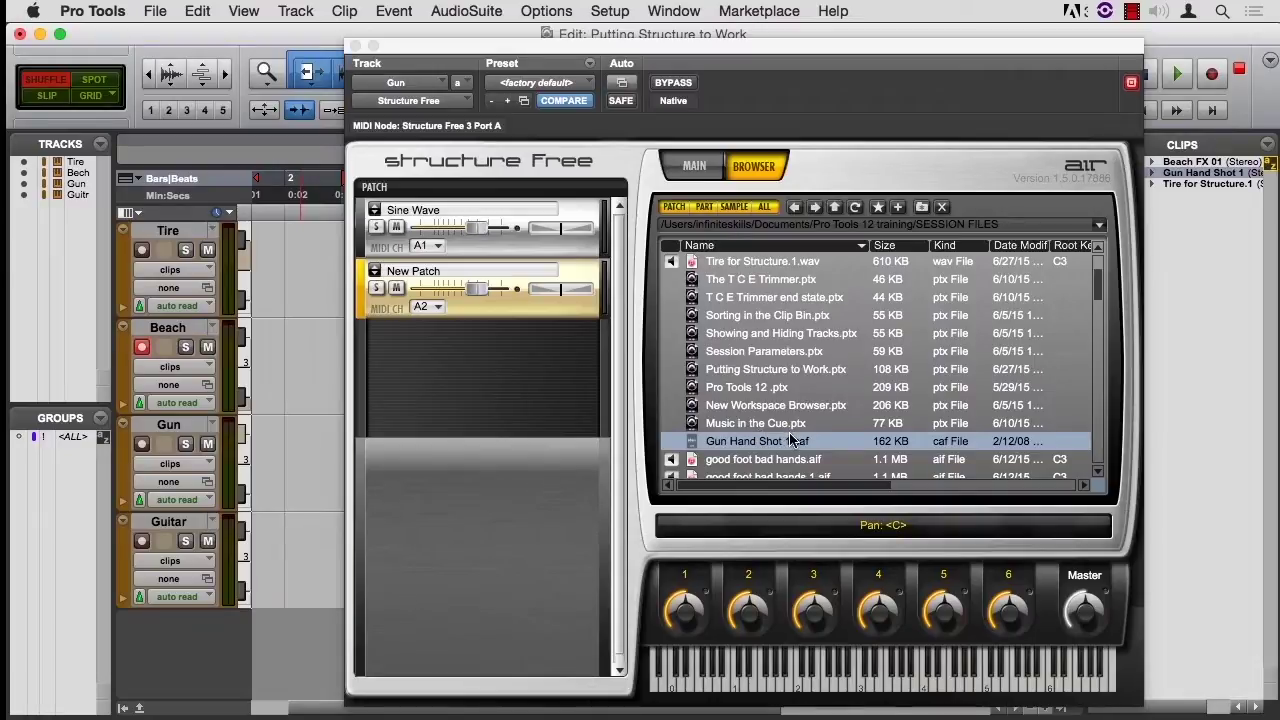
key(super+equal)
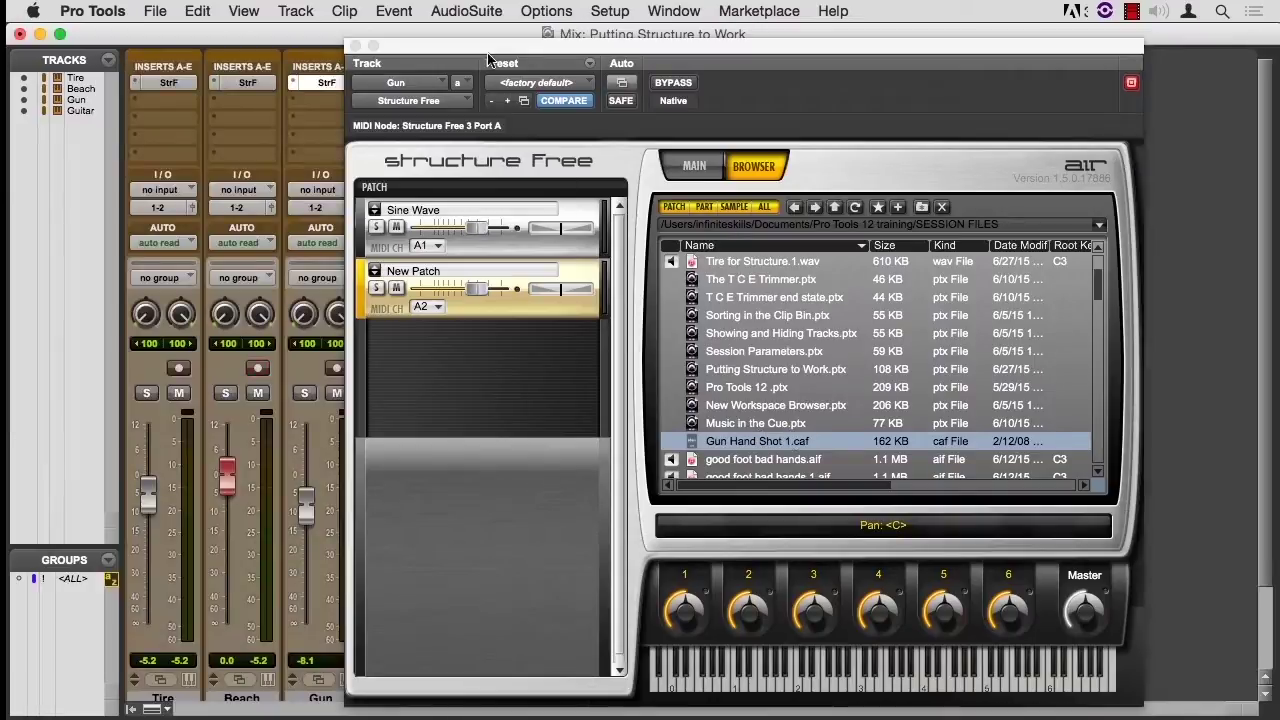
Step: Move the plug-in window aside and point the Track selector at the Gun track
drag(491, 51, 590, 57)
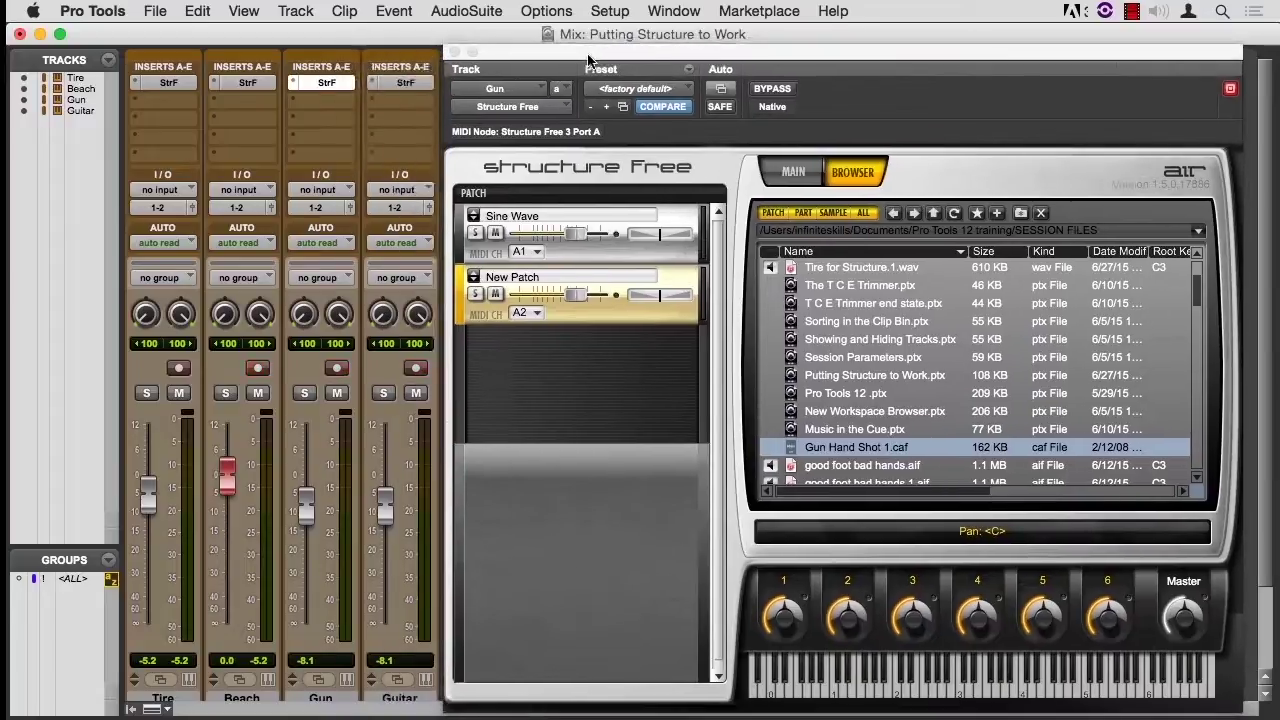
click(512, 88)
click(508, 71)
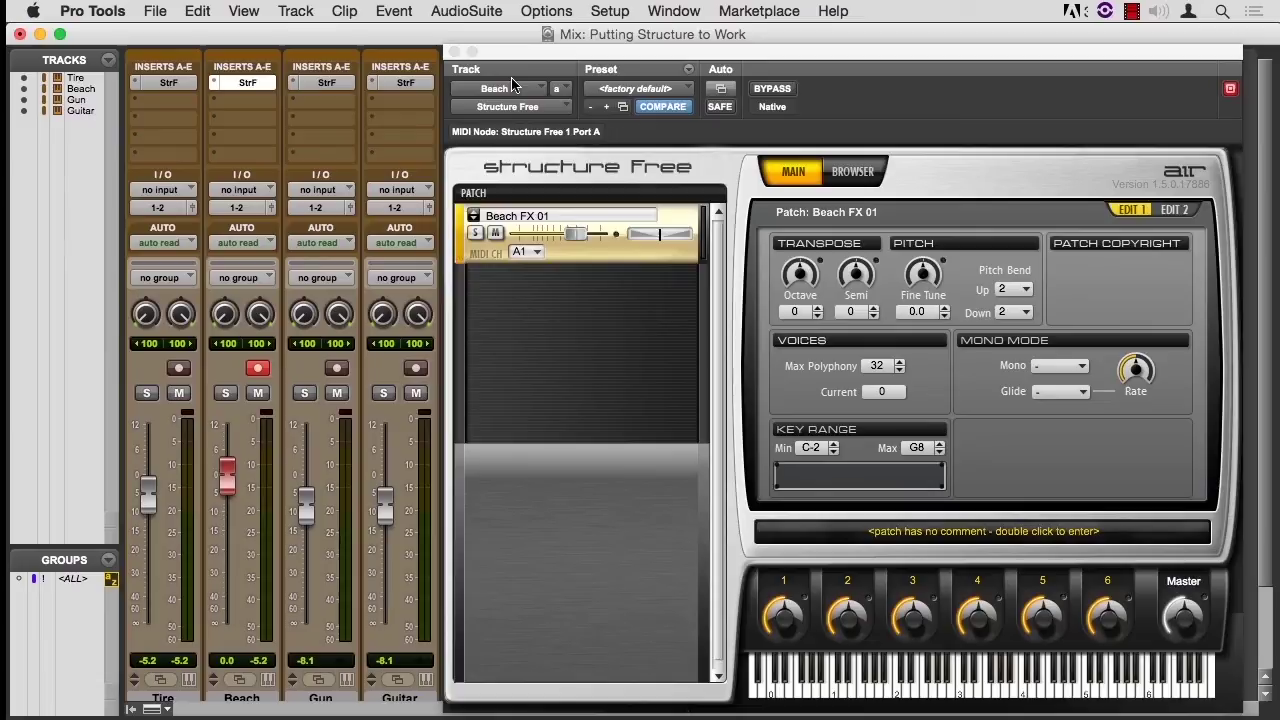
click(512, 88)
click(512, 113)
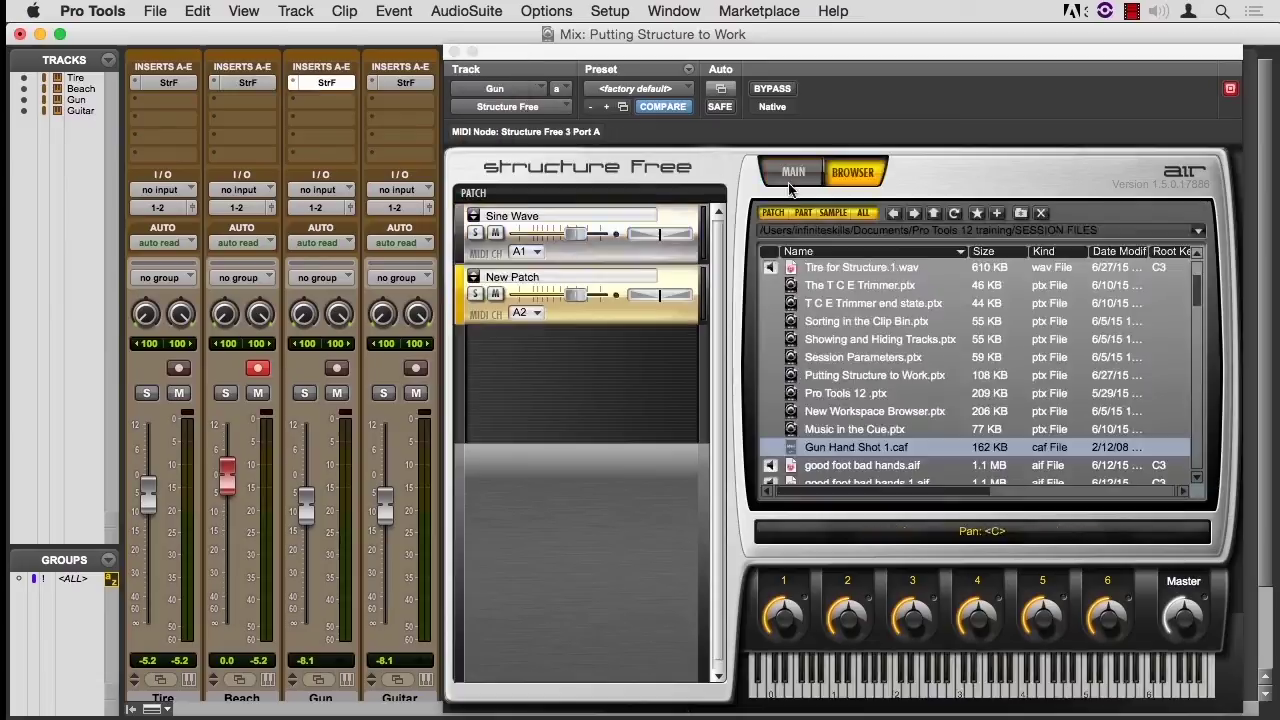
scroll(878, 432, down, 2)
scroll(878, 432, right, 3)
scroll(878, 432, left, 3)
scroll(878, 432, up, 2)
Step: Replace Gun's first insert with a fresh Structure Free instrument instance
click(296, 88)
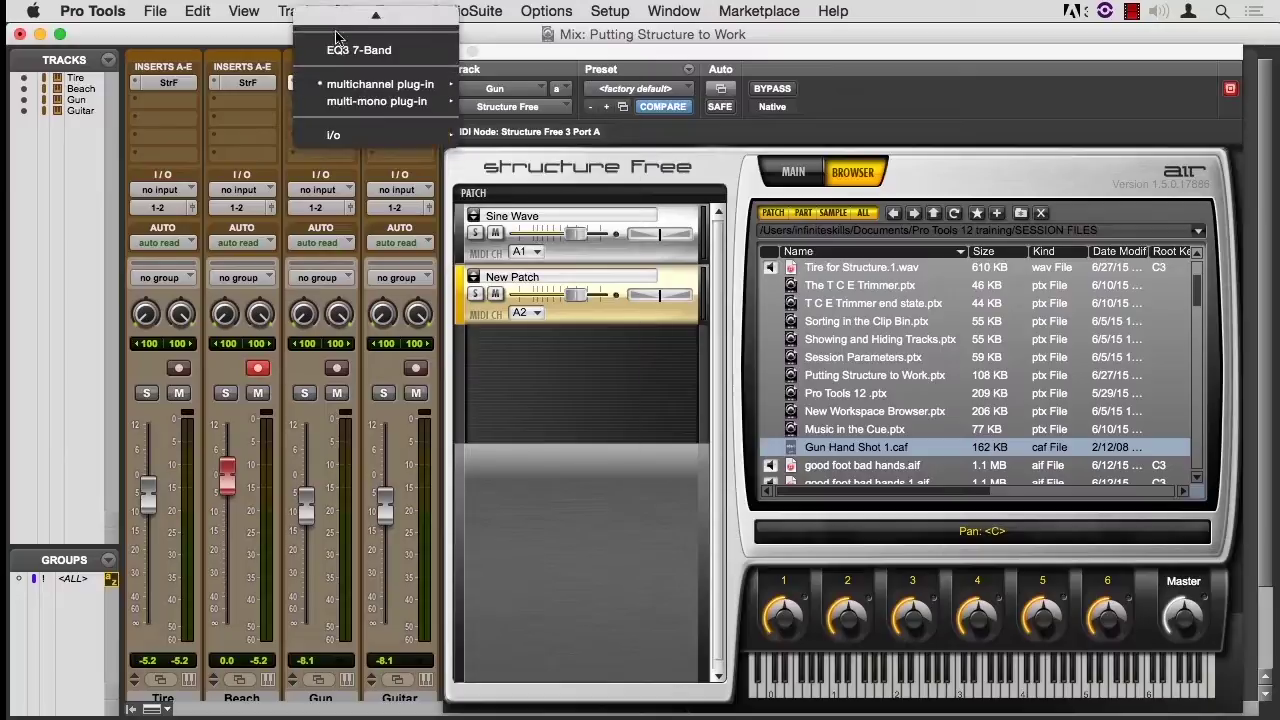
click(330, 24)
click(296, 85)
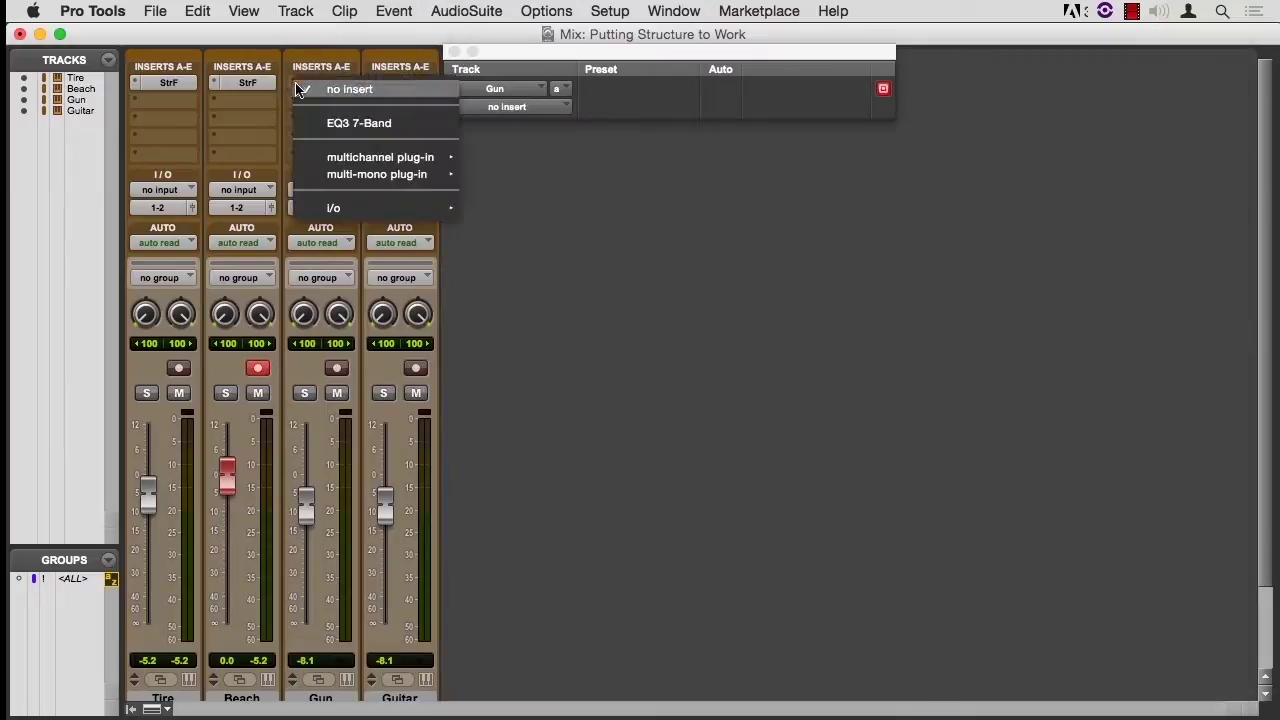
mouse_move(380, 157)
mouse_move(540, 332)
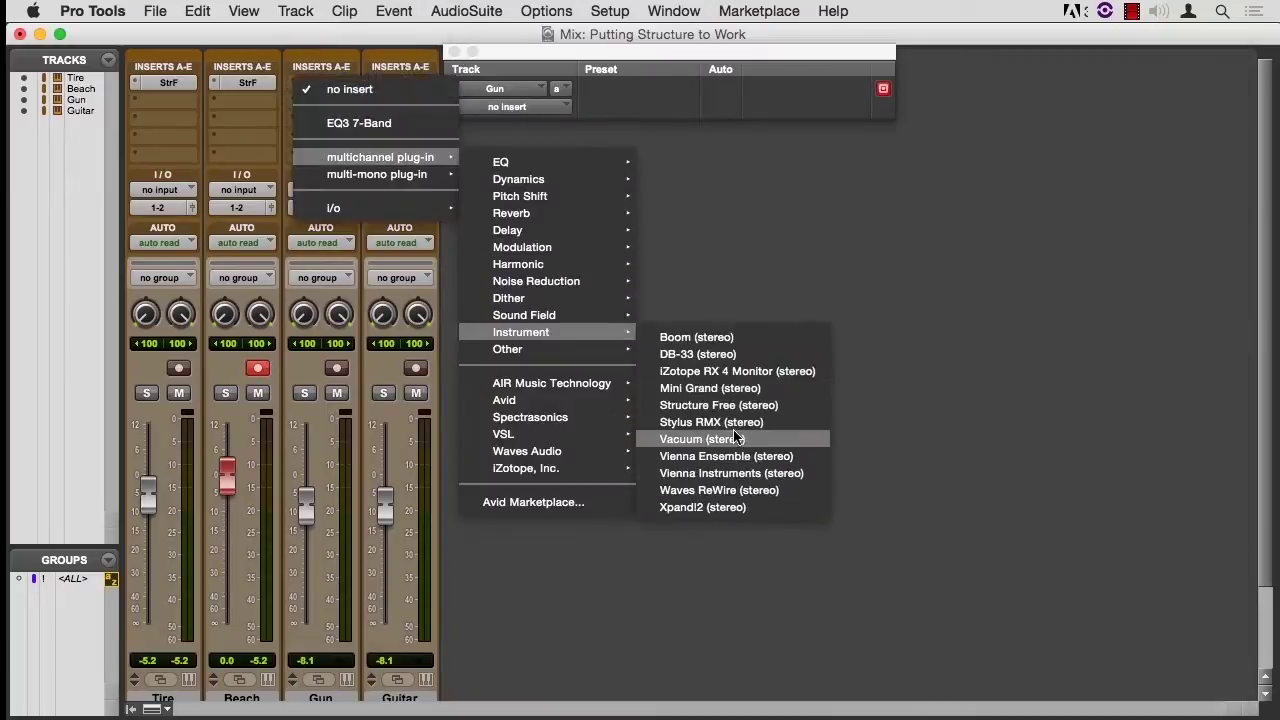
click(738, 406)
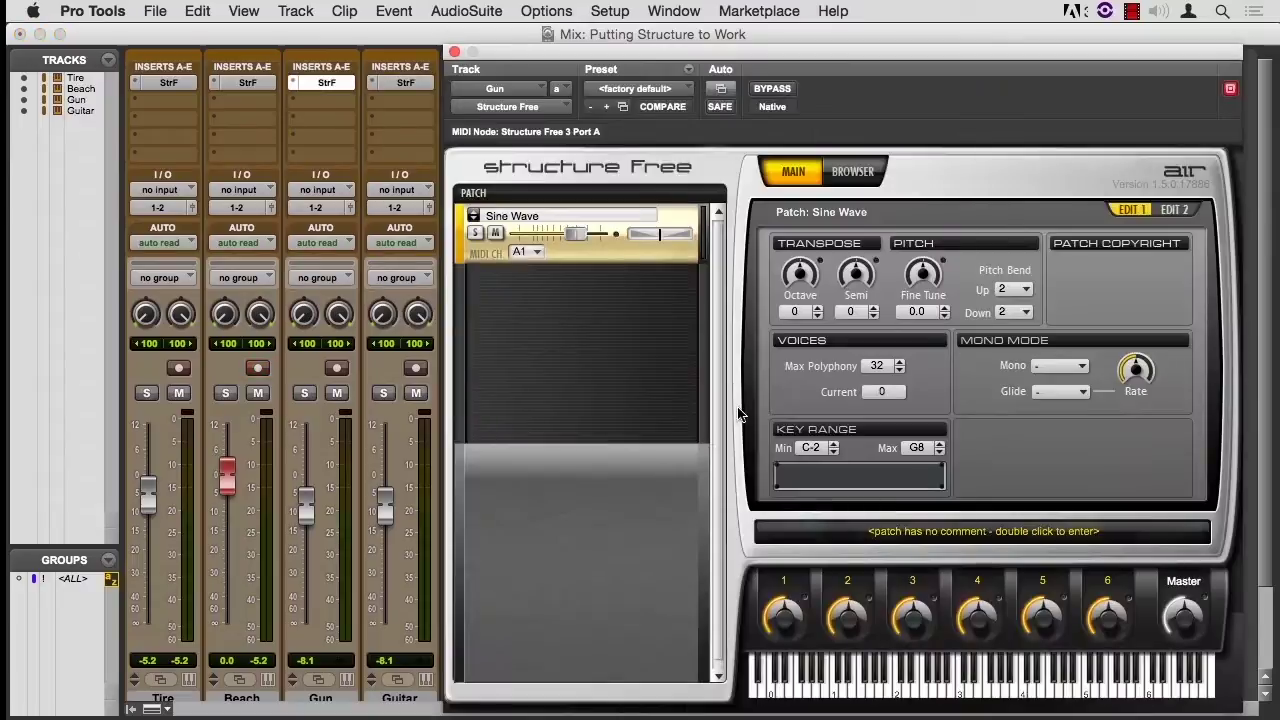
Step: Load Gun Hand Shot 1.wav onto the Sine Wave patch and record-arm the Gun track
click(848, 173)
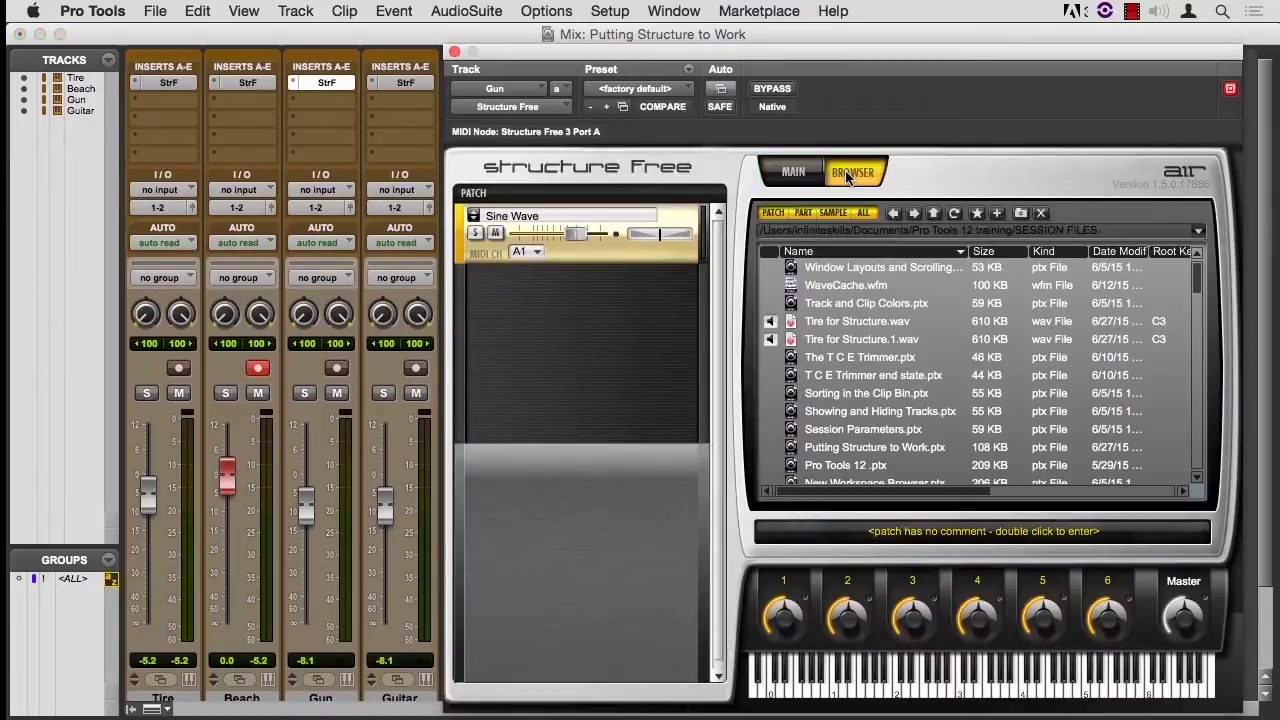
scroll(852, 338, down, 5)
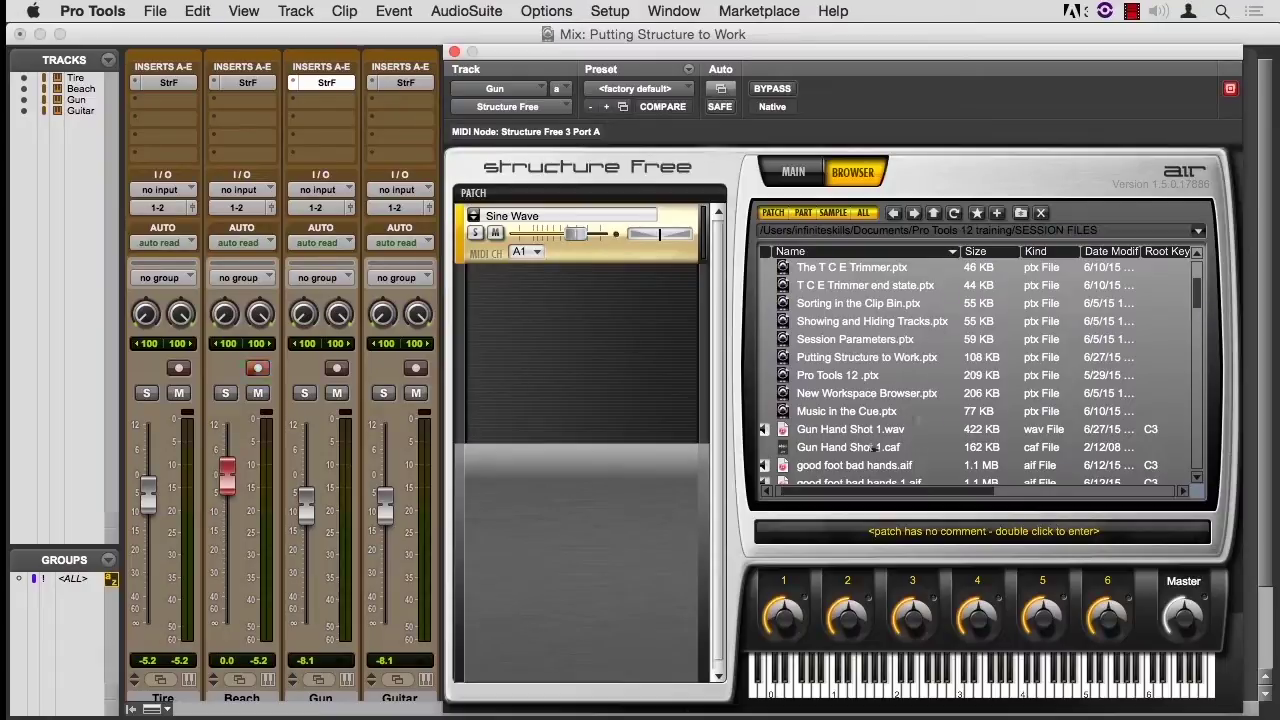
drag(852, 432, 640, 256)
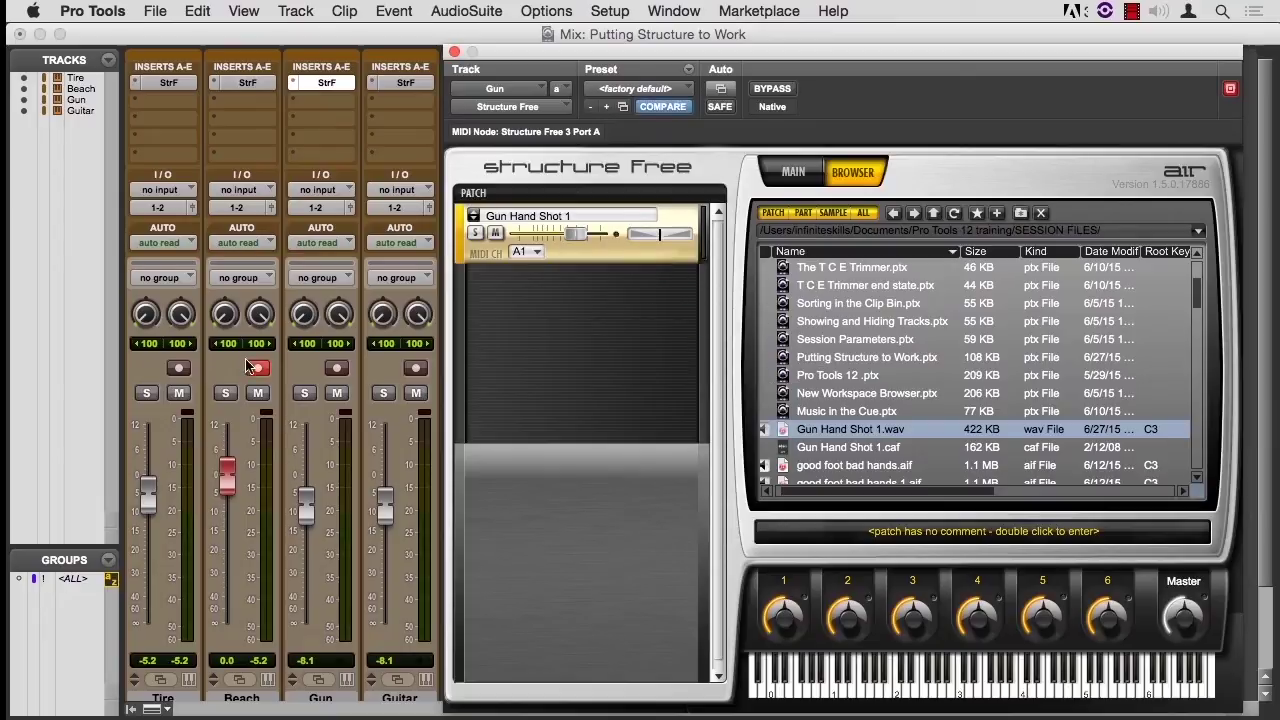
click(337, 369)
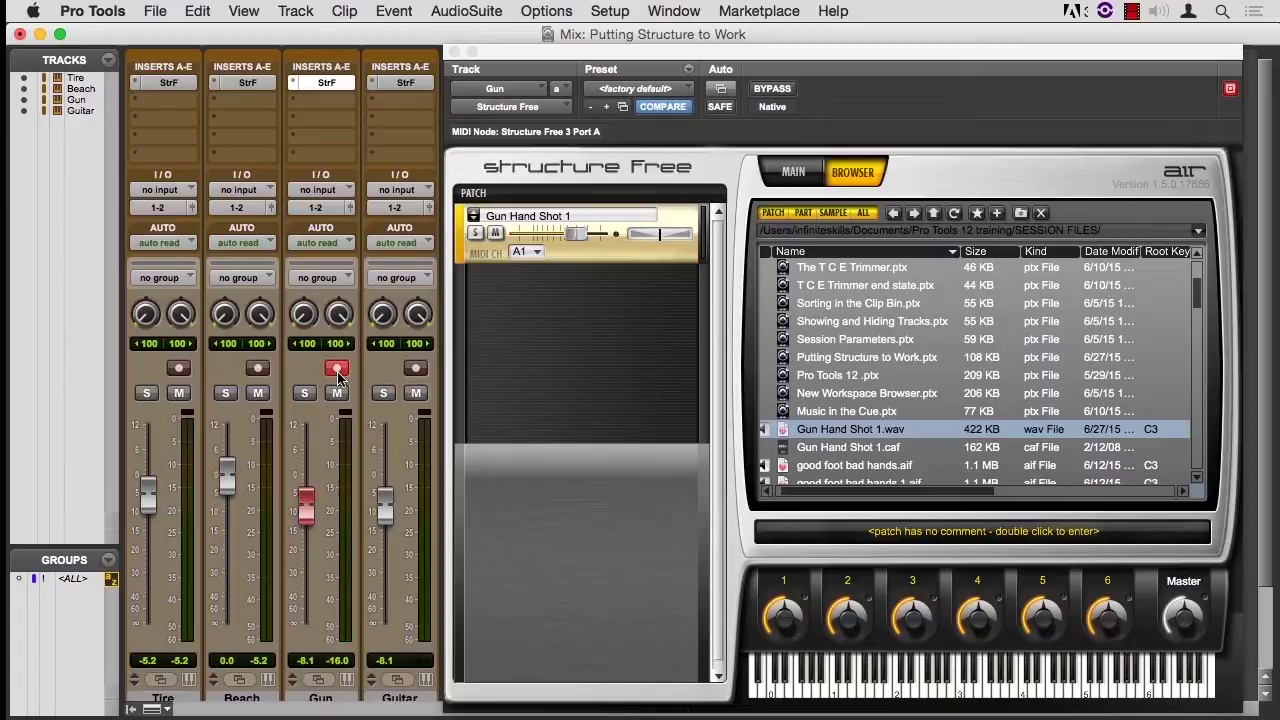
Step: Move record-arm from Gun to Guitar and show Guitar's Structure Free instance
click(338, 370)
click(415, 368)
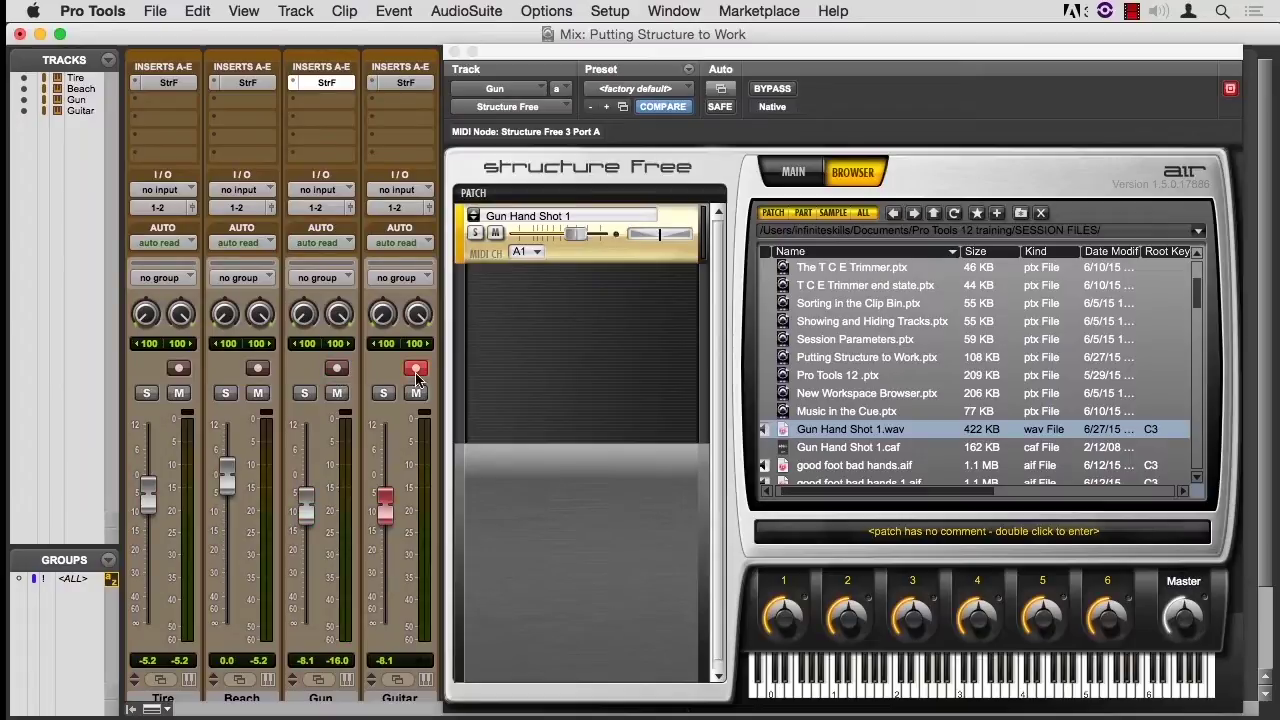
click(405, 83)
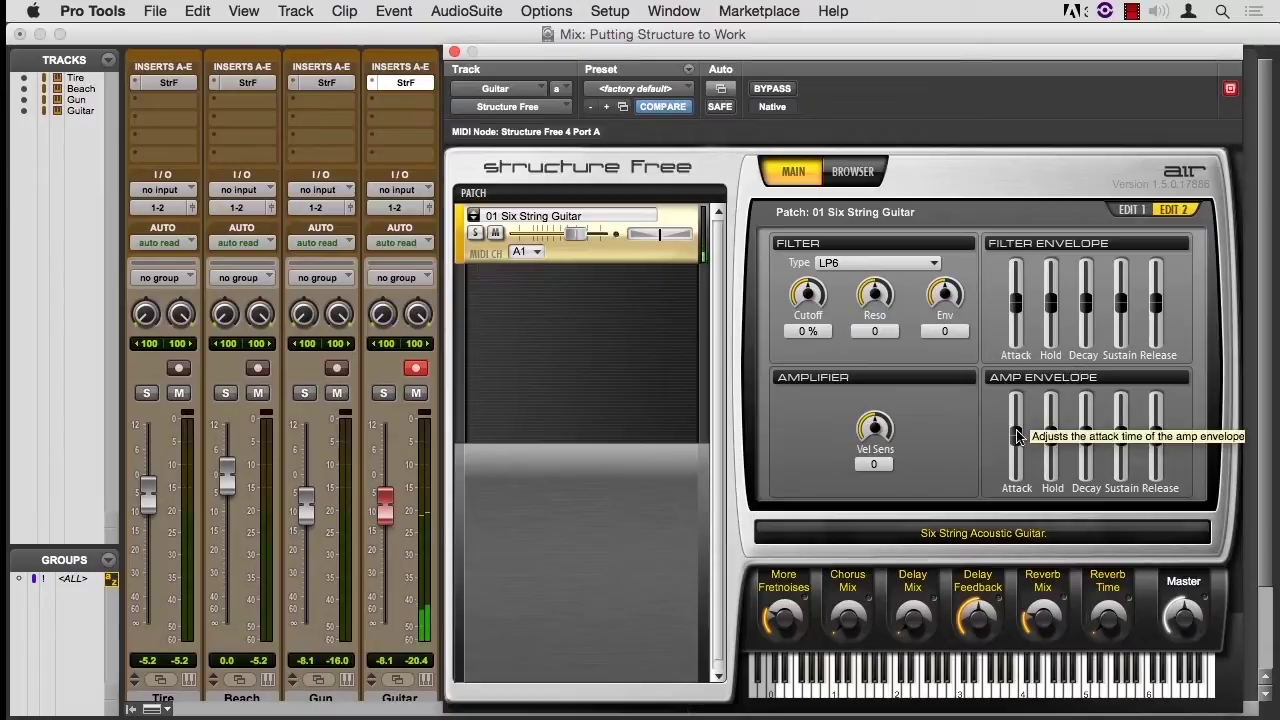
Step: Lower the Six String Guitar amp envelope attack and pull Sustain down to -79 %
mouse_move(1016, 437)
mouse_down()
mouse_move(1016, 405)
mouse_move(1016, 423)
mouse_up()
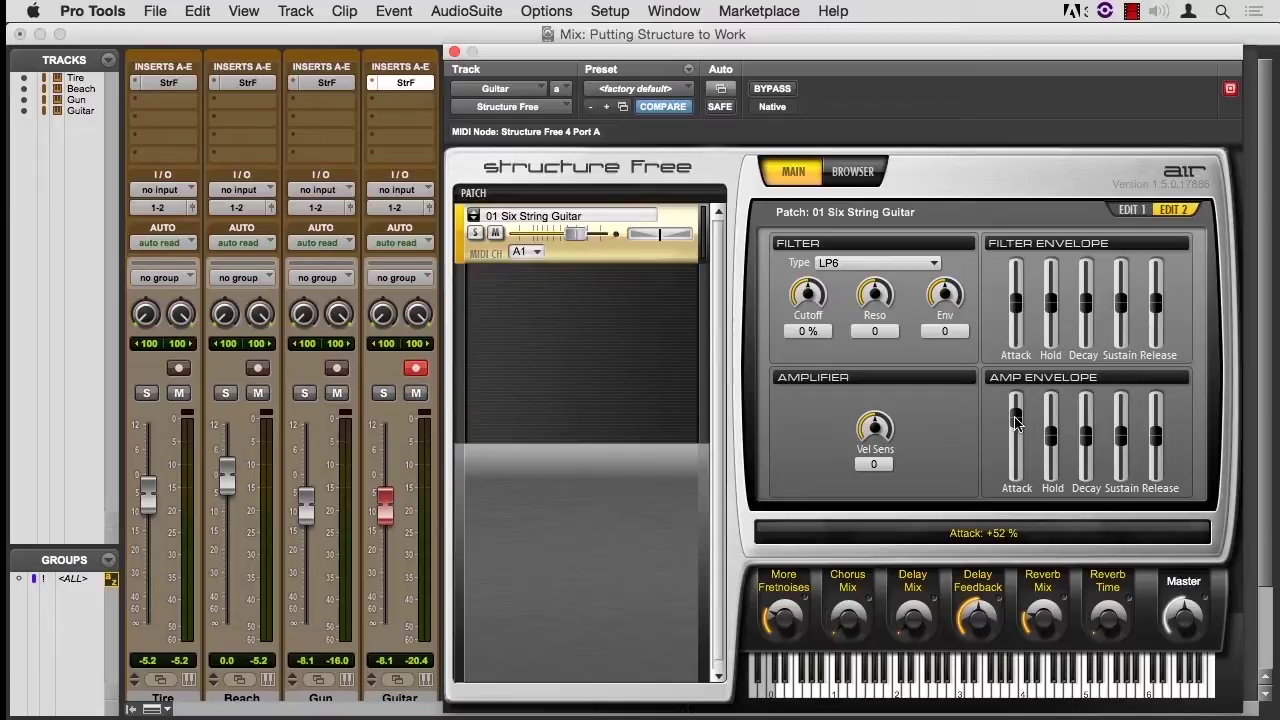
drag(1015, 422, 1015, 460)
drag(1121, 436, 1122, 467)
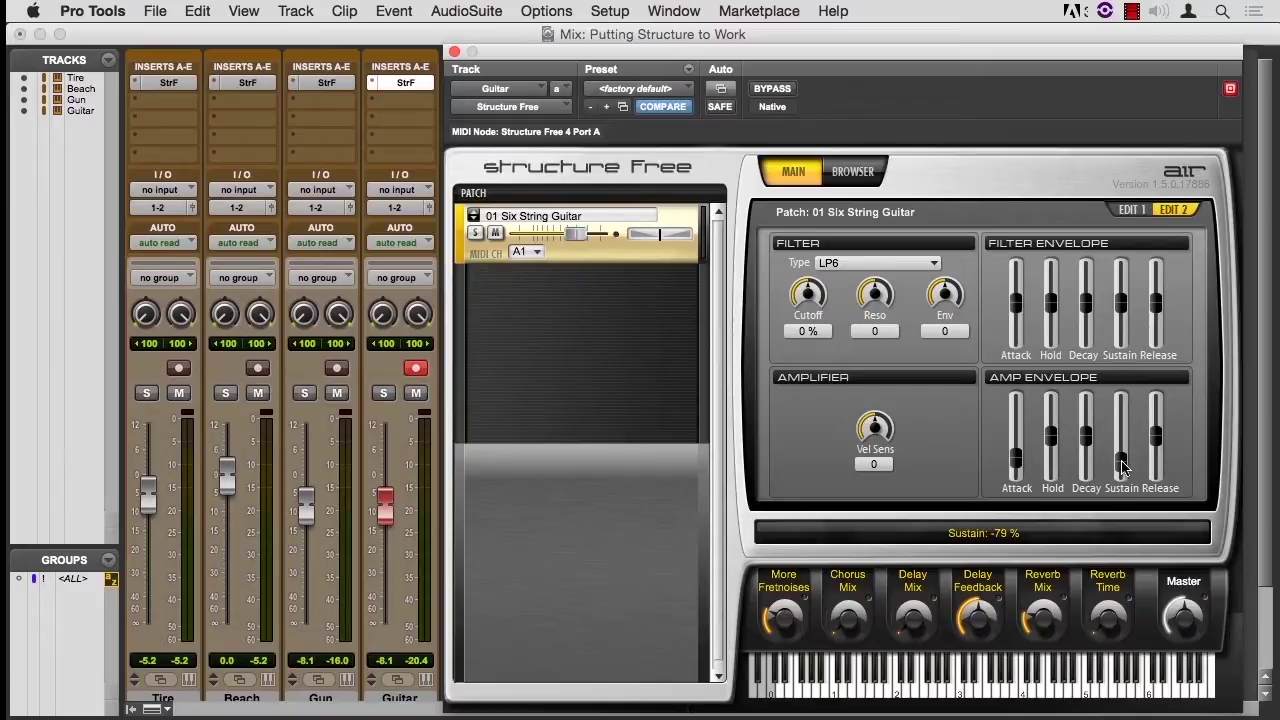